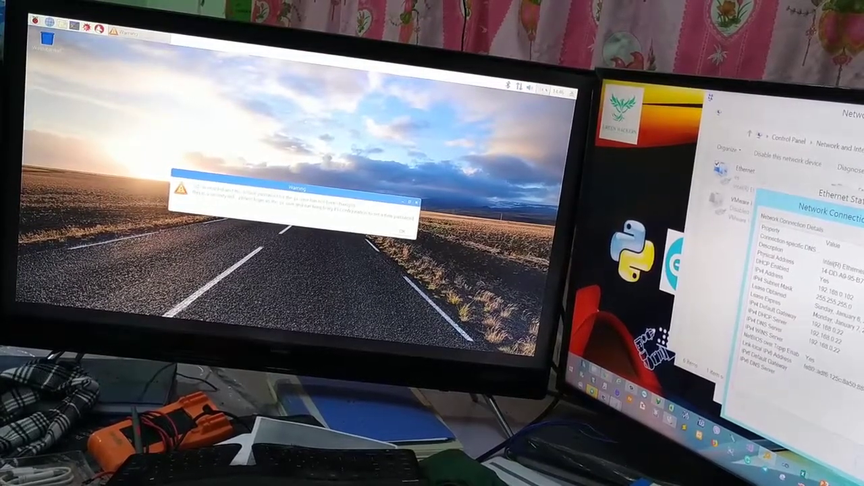
Select the SSH password warning's text, then dismiss the warning.
{"action": "double_click", "coordinate": [197, 186]}
{"action": "left_click_drag", "start_coordinate": [217, 189], "coordinate": [327, 201]}
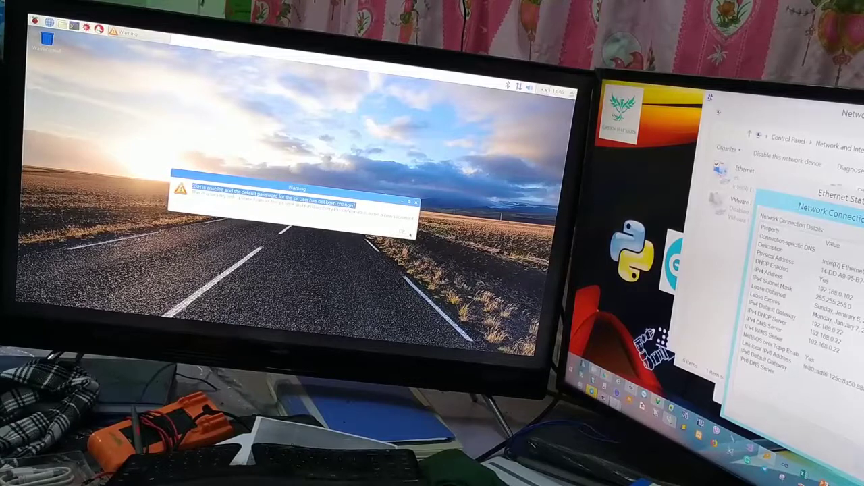
{"action": "left_click", "coordinate": [409, 233]}
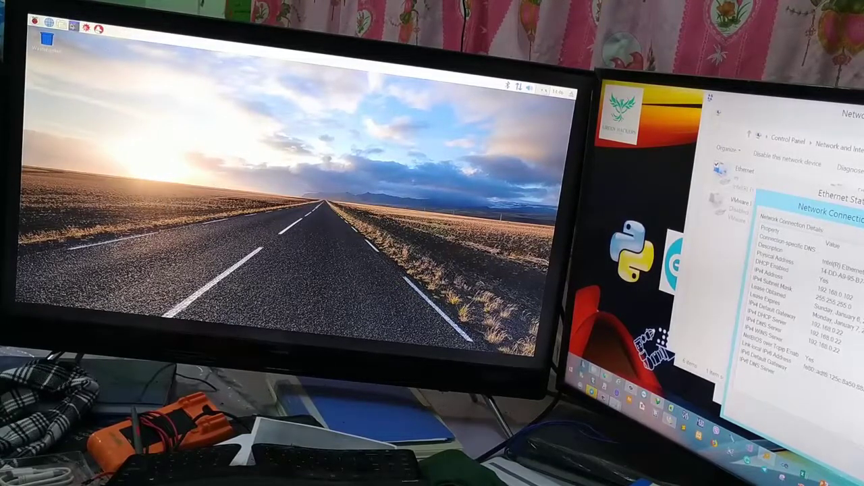
Open LXTerminal, move it near the top of the screen, and enlarge its font three steps.
{"action": "key", "text": "ctrl+alt+t"}
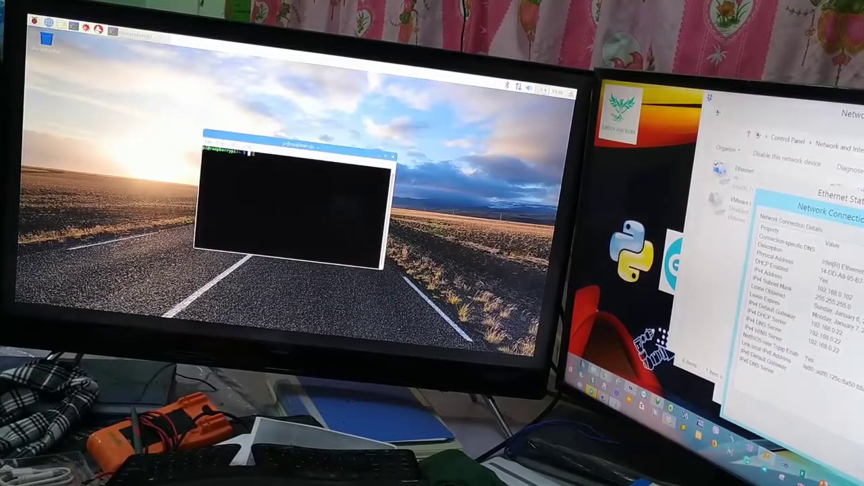
{"action": "left_click_drag", "start_coordinate": [297, 143], "coordinate": [278, 54]}
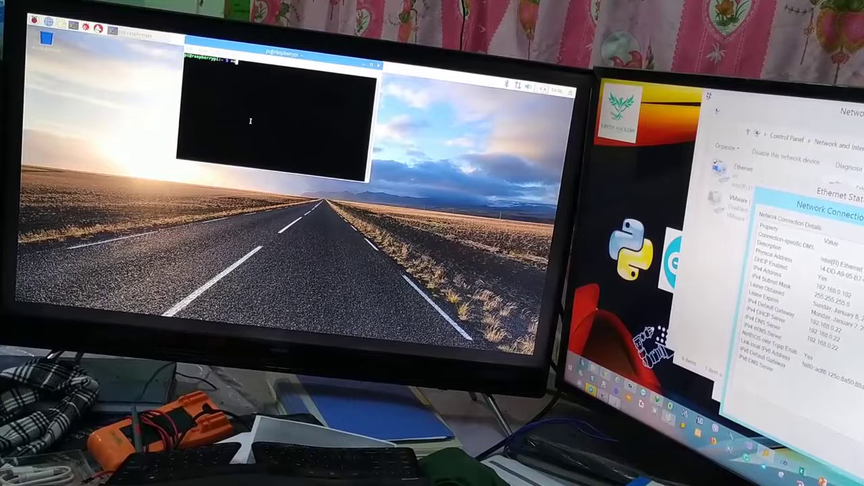
{"action": "type", "text": "sudo"}
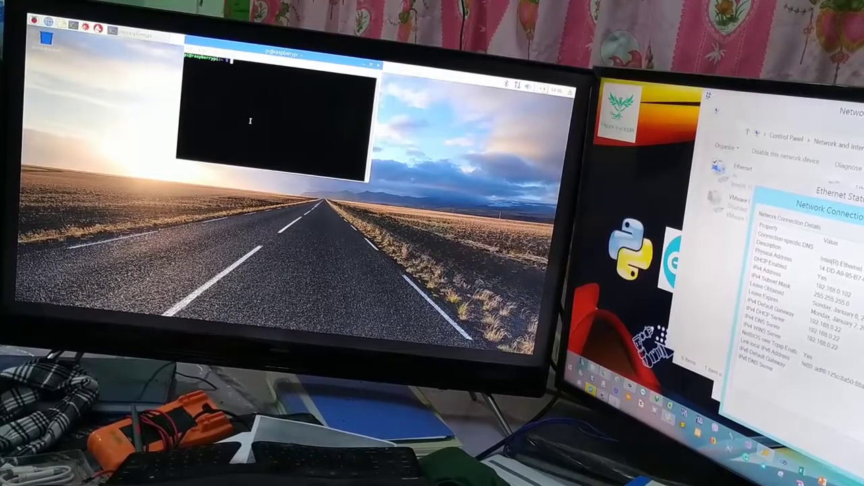
{"action": "key", "text": "ctrl+shift+plus"}
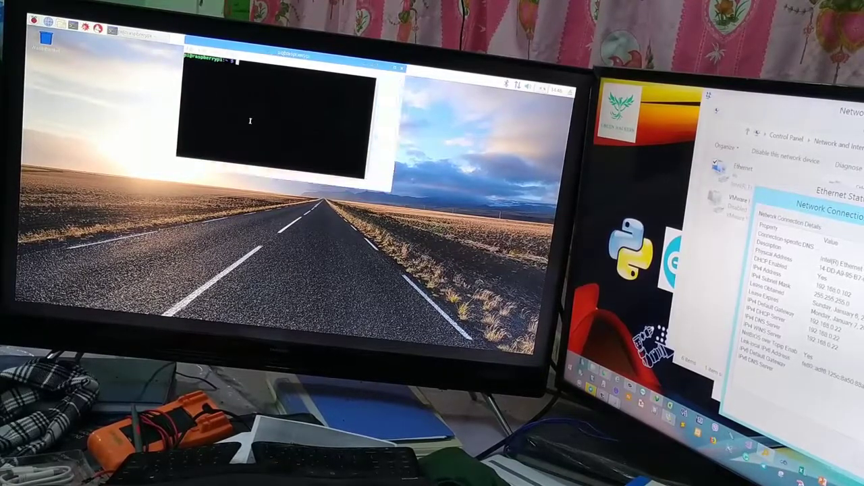
{"action": "key", "text": "ctrl+shift+plus"}
{"action": "key", "text": "ctrl+shift+plus"}
{"action": "key", "text": "ctrl+shift+plus"}
{"action": "key", "text": "ctrl+shift+plus"}
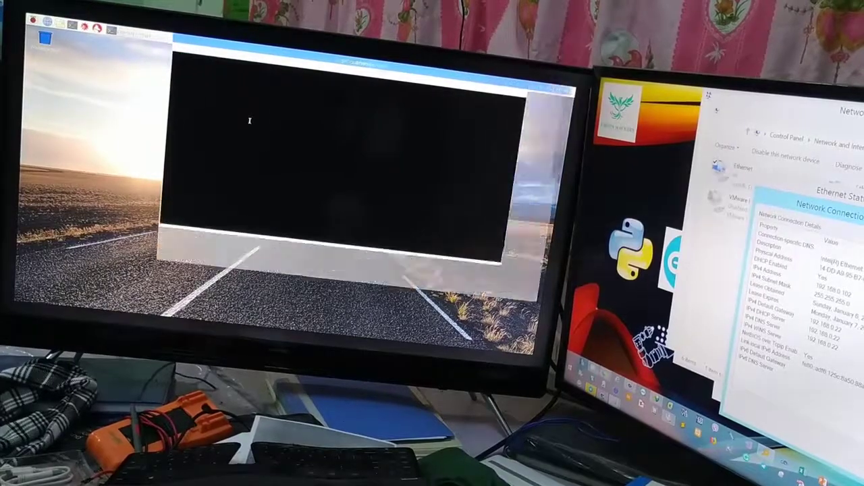
{"action": "key", "text": "ctrl+shift+plus"}
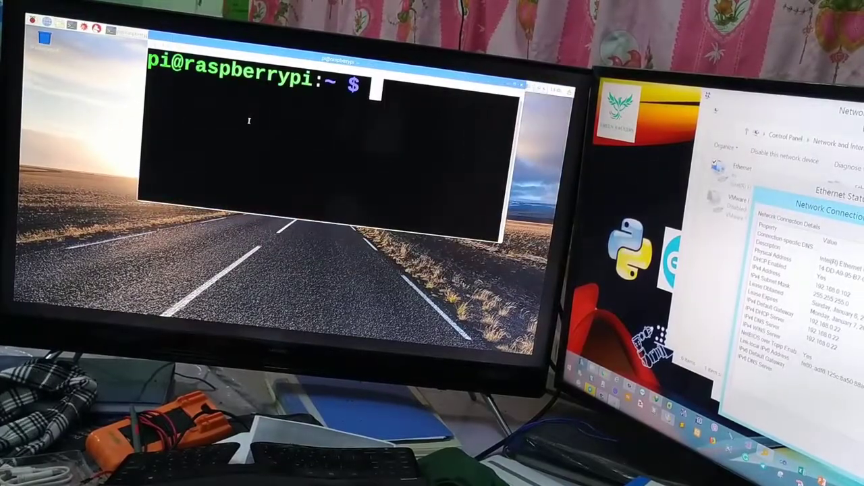
{"action": "type", "text": "if"}
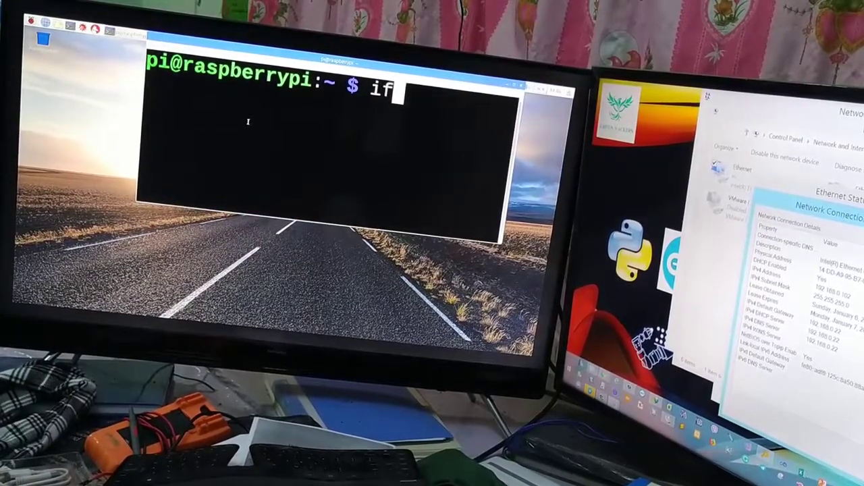
{"action": "type", "text": "config"}
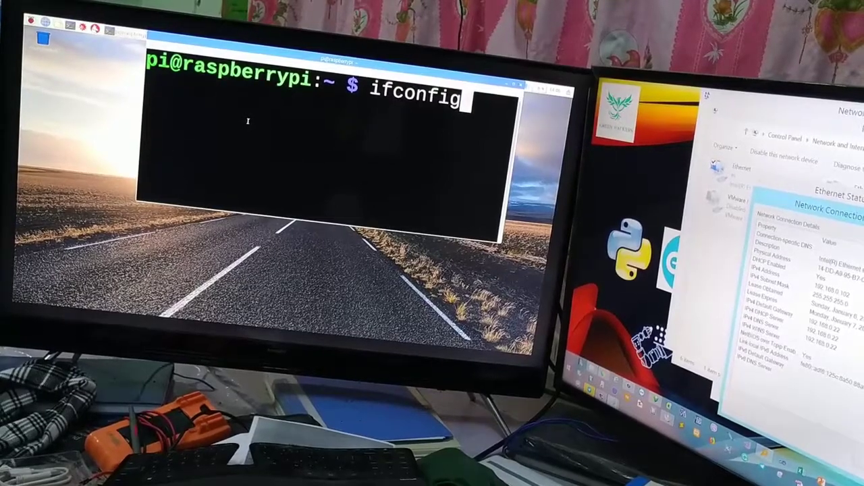
Run ifconfig, maximise the terminal, and highlight eth0's address 192.168.0.105 and netmask 255.255.255.0.
{"action": "key", "text": "Return"}
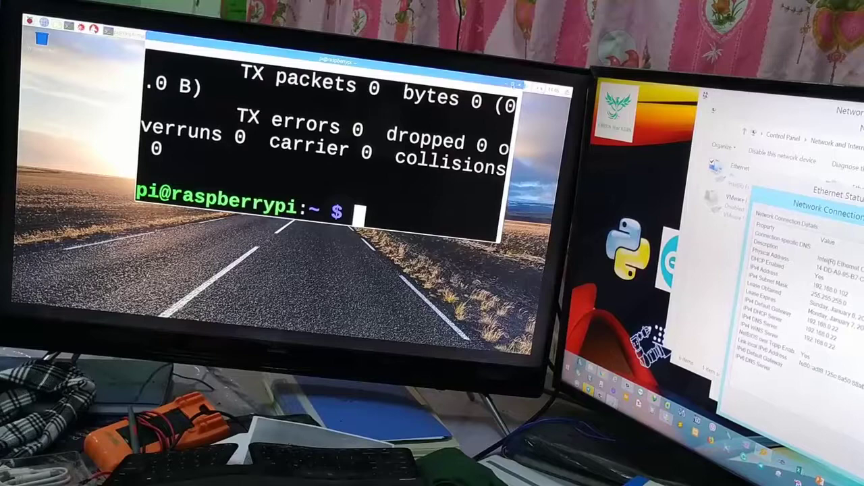
{"action": "double_click", "coordinate": [324, 59]}
{"action": "scroll", "coordinate": [317, 238], "scroll_direction": "up", "scroll_amount": 3}
{"action": "scroll", "coordinate": [317, 238], "scroll_direction": "up", "scroll_amount": 3}
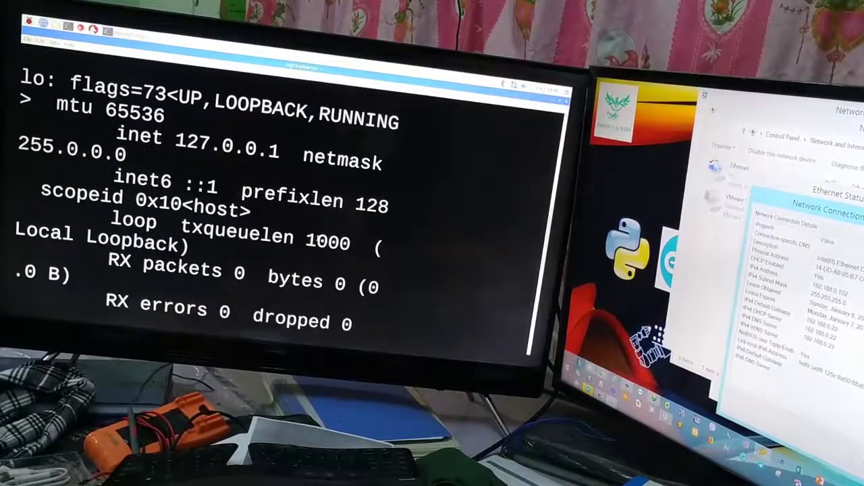
{"action": "scroll", "coordinate": [317, 237], "scroll_direction": "up", "scroll_amount": 3}
{"action": "scroll", "coordinate": [317, 238], "scroll_direction": "up", "scroll_amount": 2}
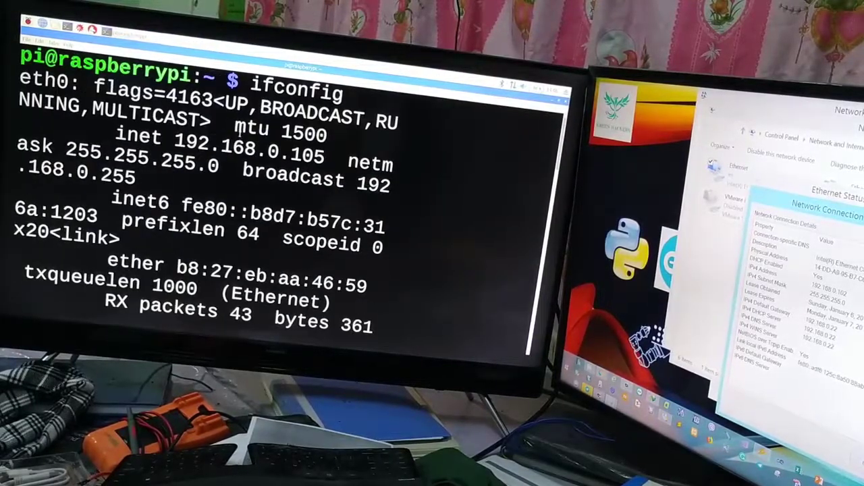
{"action": "left_click_drag", "start_coordinate": [174, 139], "coordinate": [308, 156]}
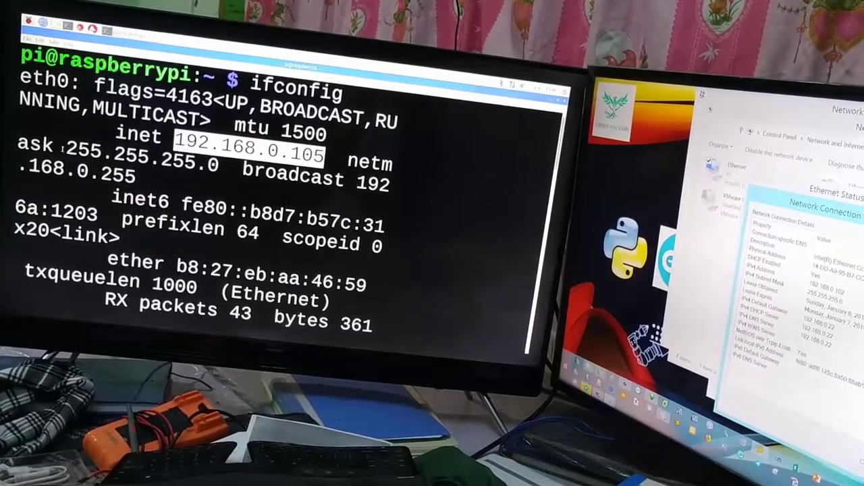
{"action": "left_click_drag", "start_coordinate": [68, 150], "coordinate": [219, 165]}
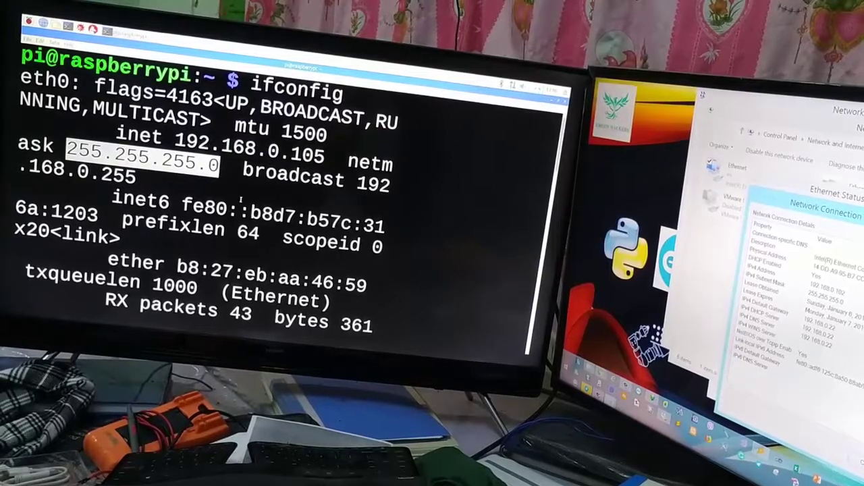
{"action": "scroll", "coordinate": [384, 175], "scroll_direction": "down", "scroll_amount": 5}
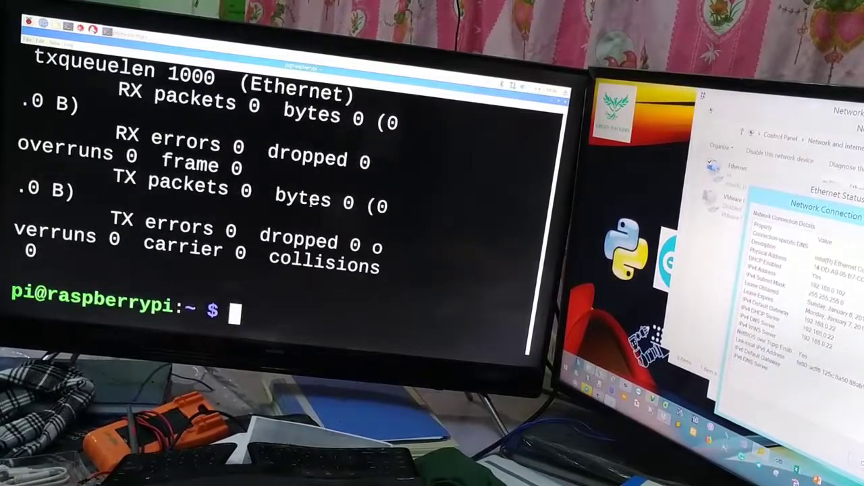
{"action": "type", "text": "ping "}
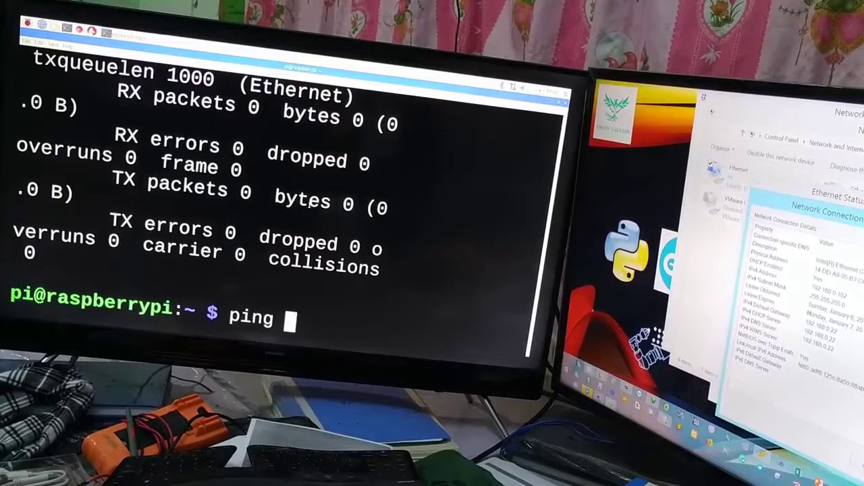
{"action": "type", "text": "192"}
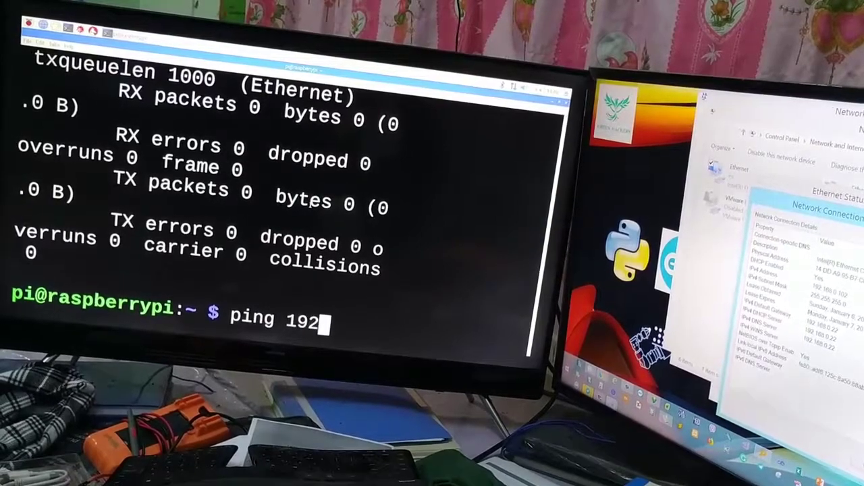
{"action": "type", "text": ".168"}
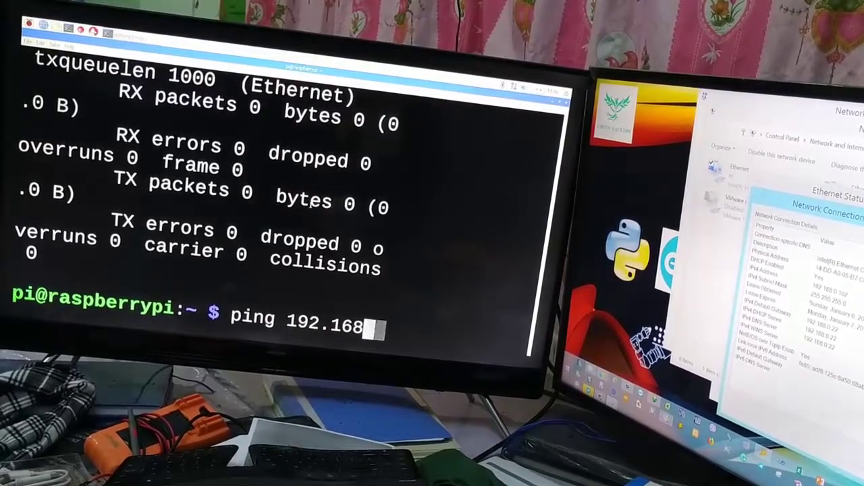
{"action": "type", "text": ".0.102"}
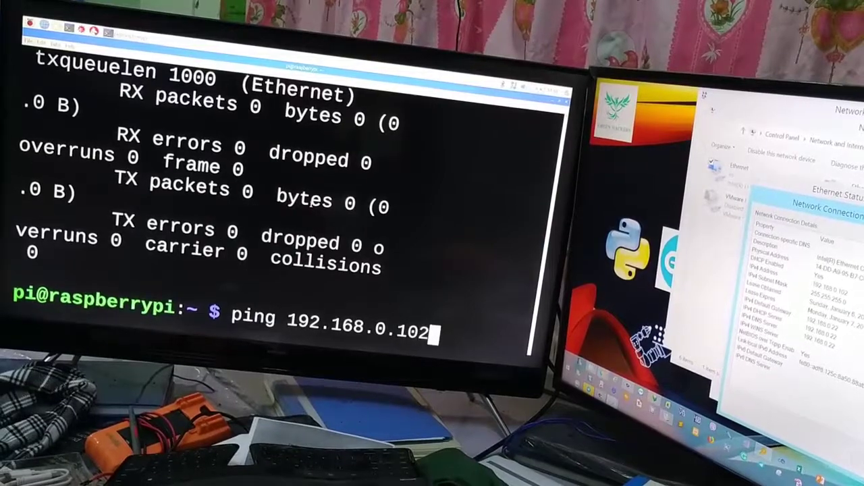
Ping 192.168.0.102 and let replies arrive while briefly opening the applications menu.
{"action": "key", "text": "Return"}
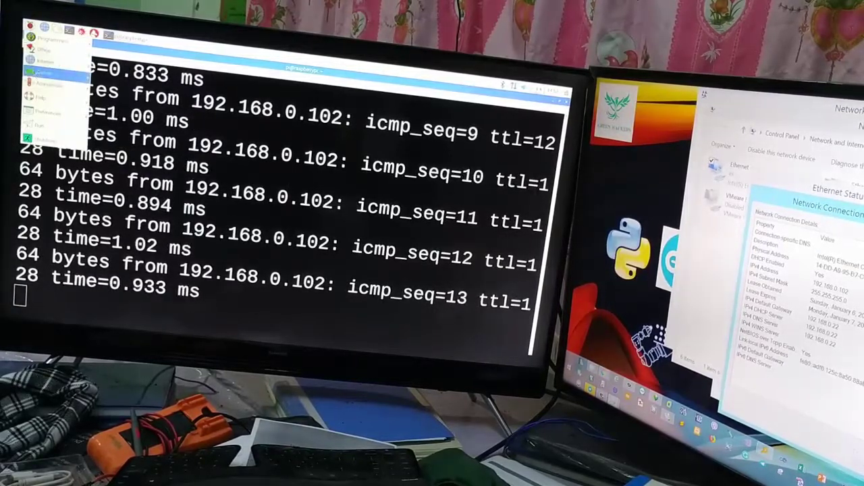
{"action": "left_click", "coordinate": [30, 26]}
{"action": "mouse_move", "coordinate": [47, 39]}
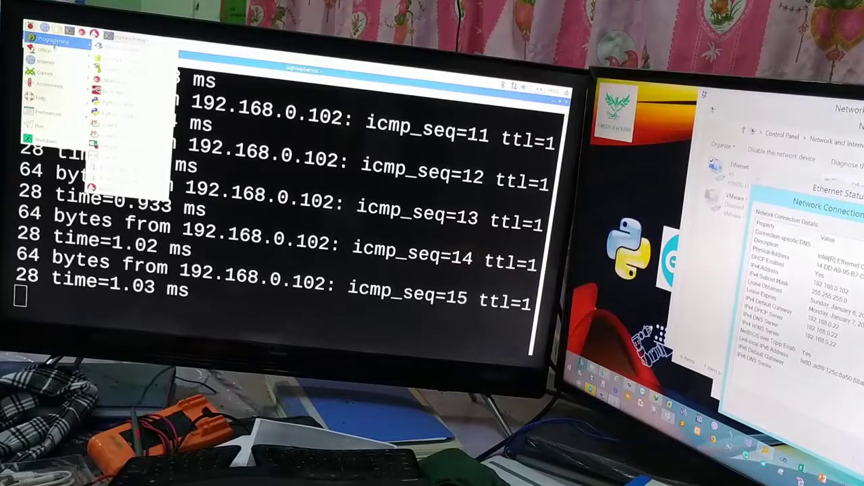
{"action": "left_click", "coordinate": [279, 114]}
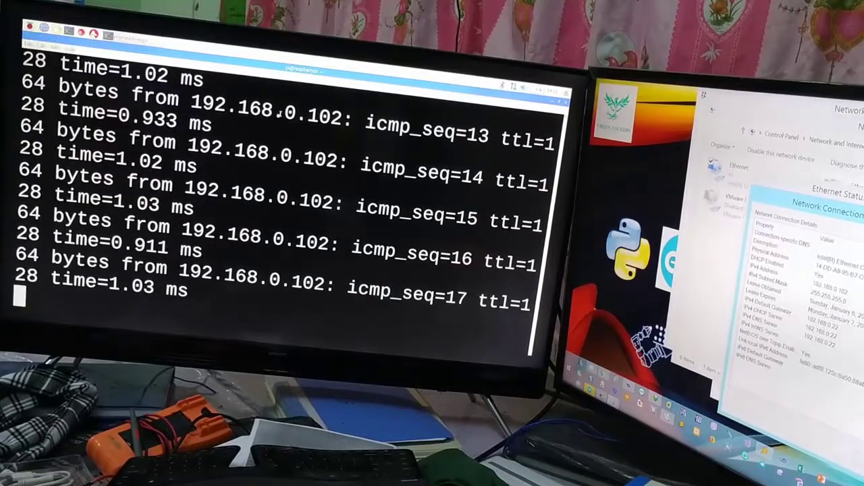